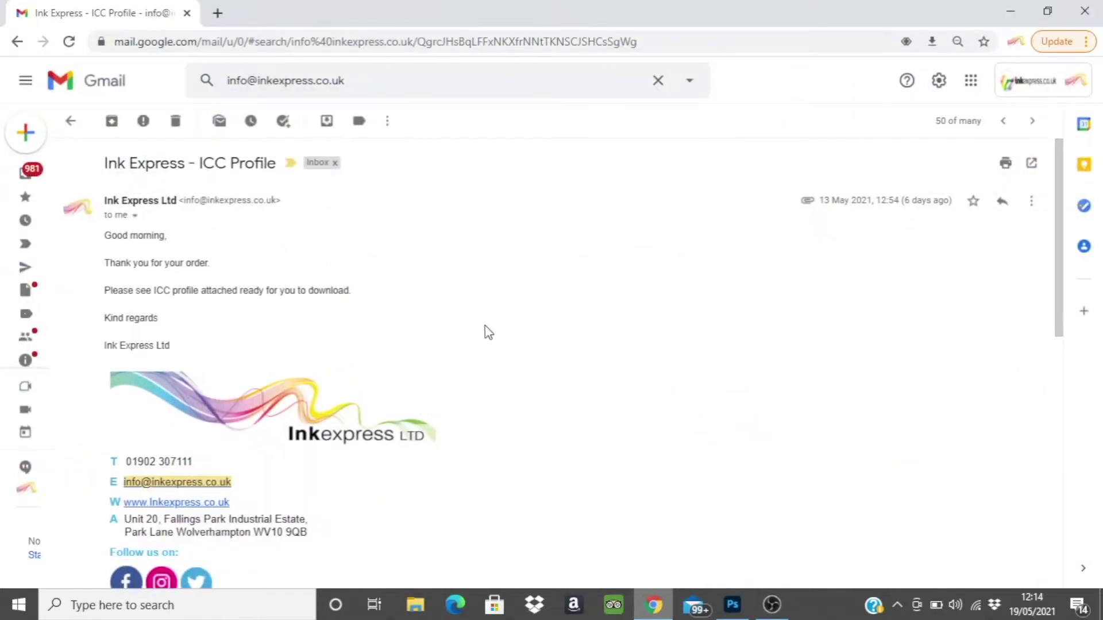
Step: Download the attached IE_InktecSublinova_EPSON_ET2710.icm profile from the Gmail message
scroll(488, 331, down, 5)
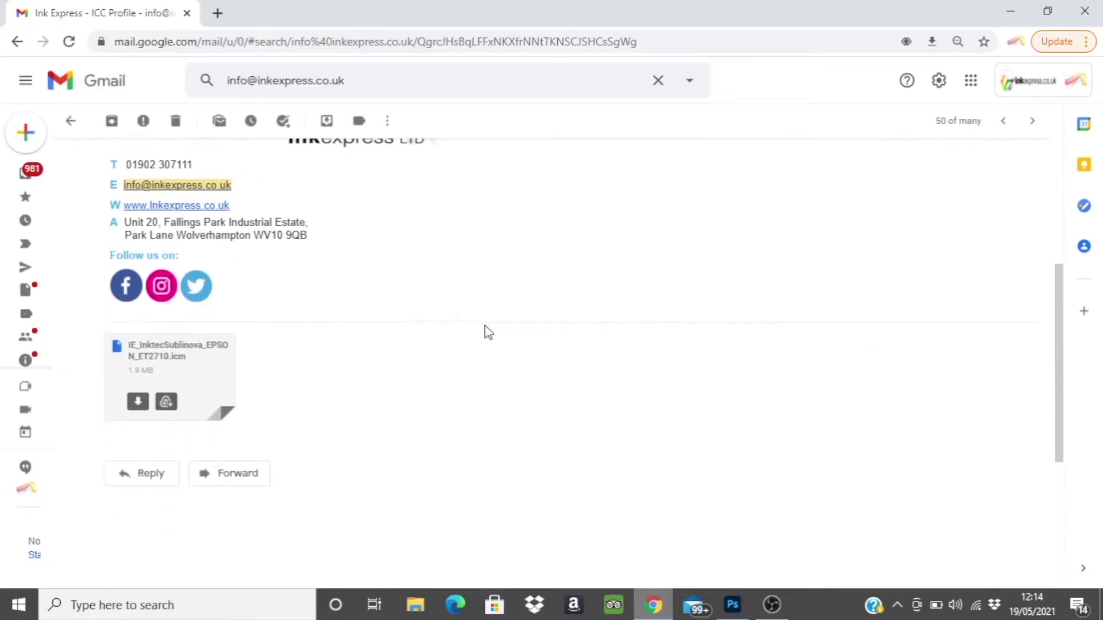
click(141, 383)
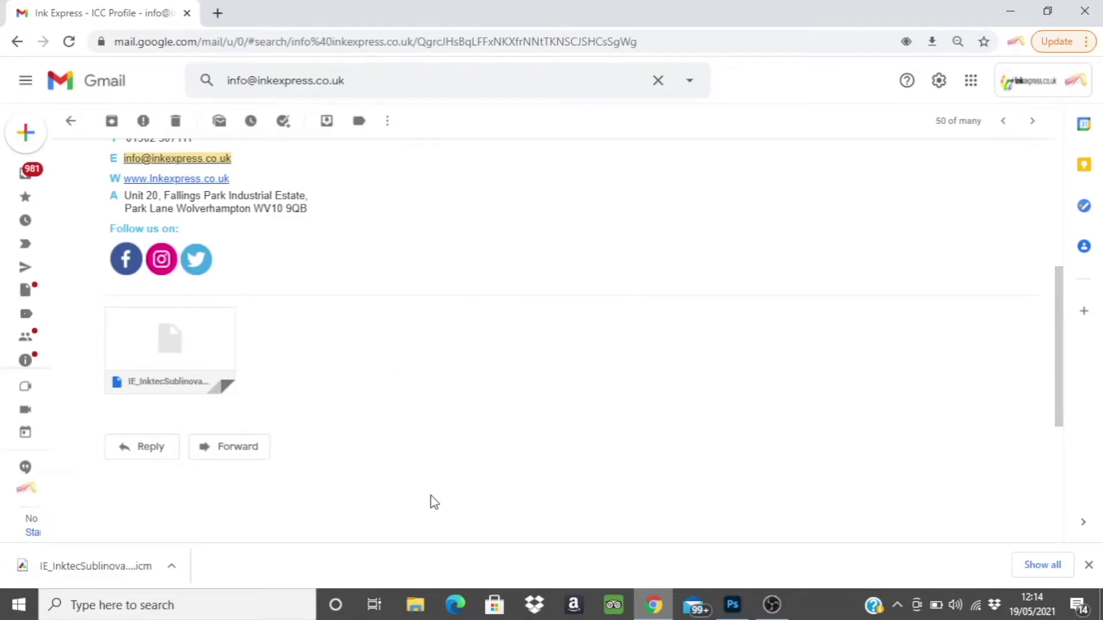
click(414, 606)
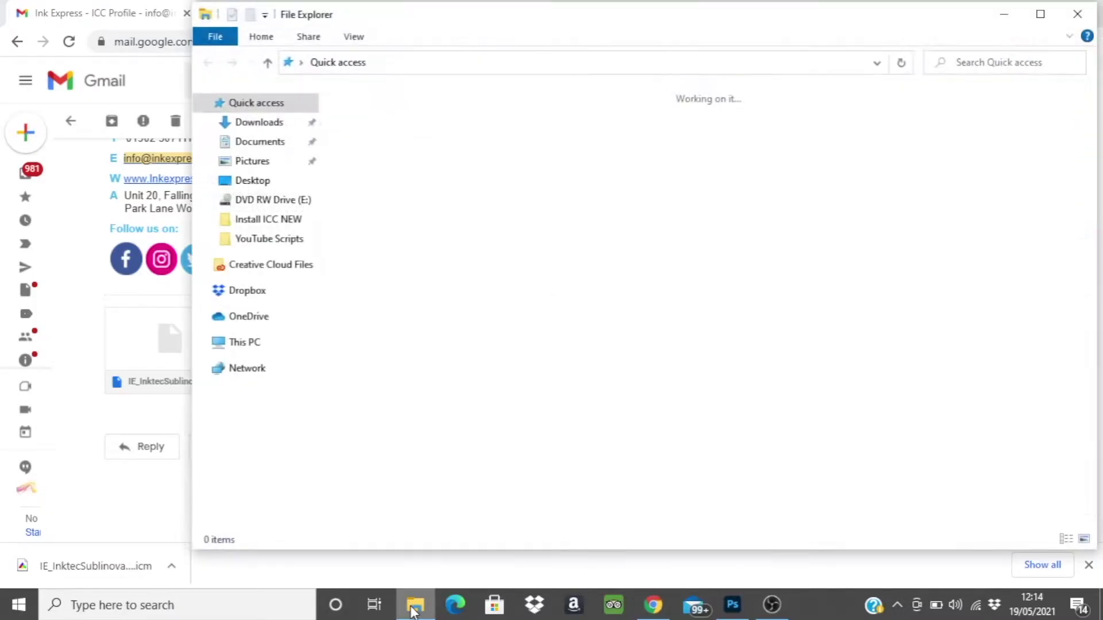
Step: Install the downloaded IE_InktecSublinova_EPSON_ET2710.icm profile from the Downloads folder
click(252, 122)
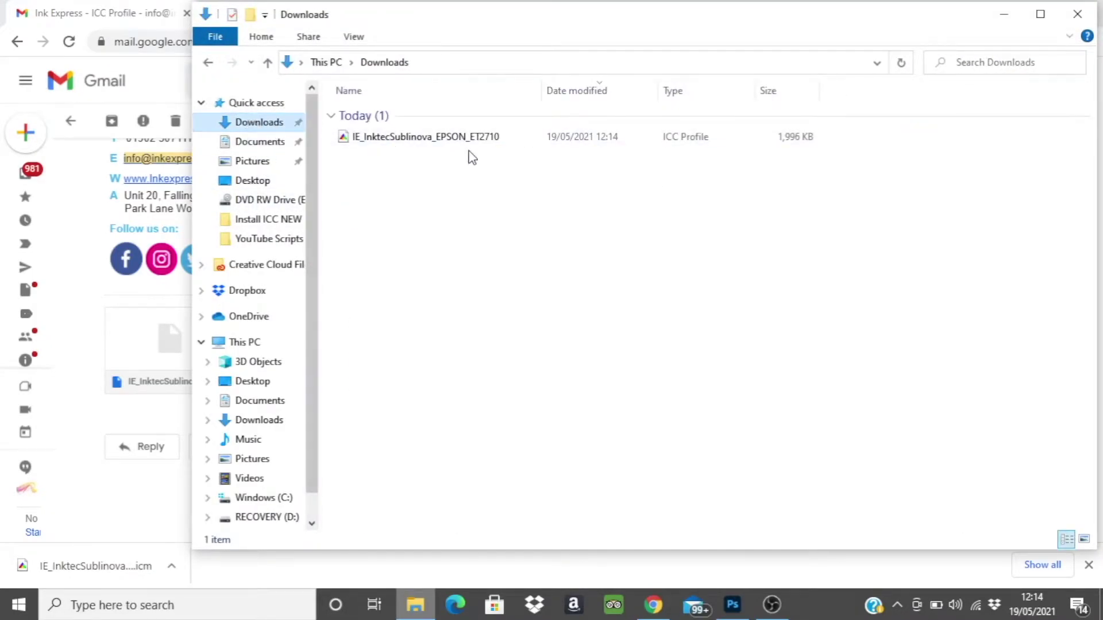
click(484, 142)
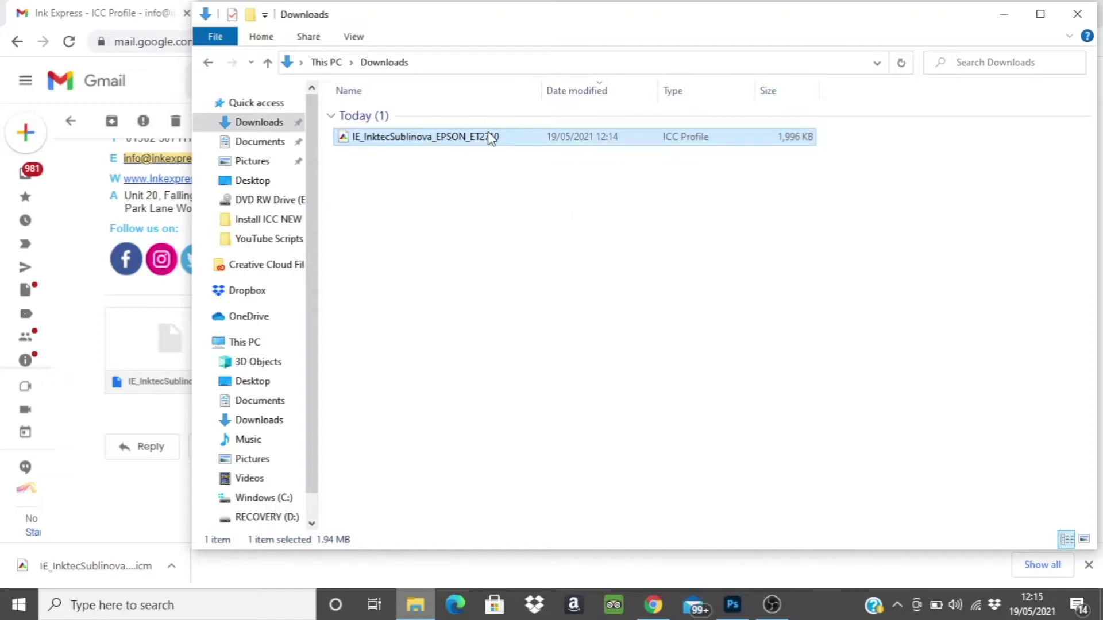
double_click(490, 137)
right_click(488, 133)
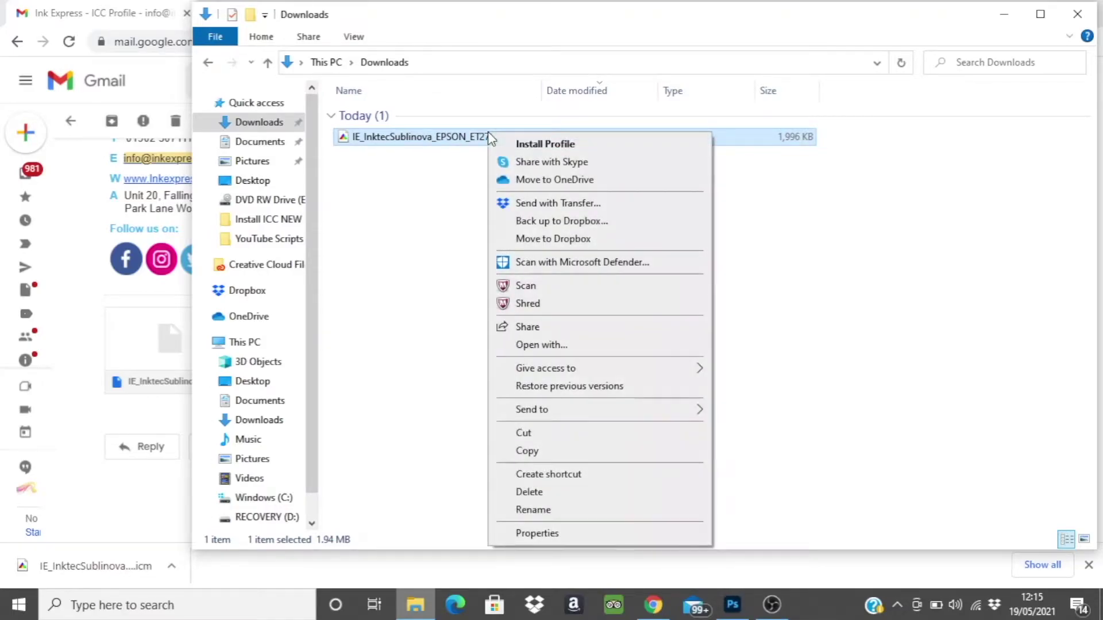
click(594, 148)
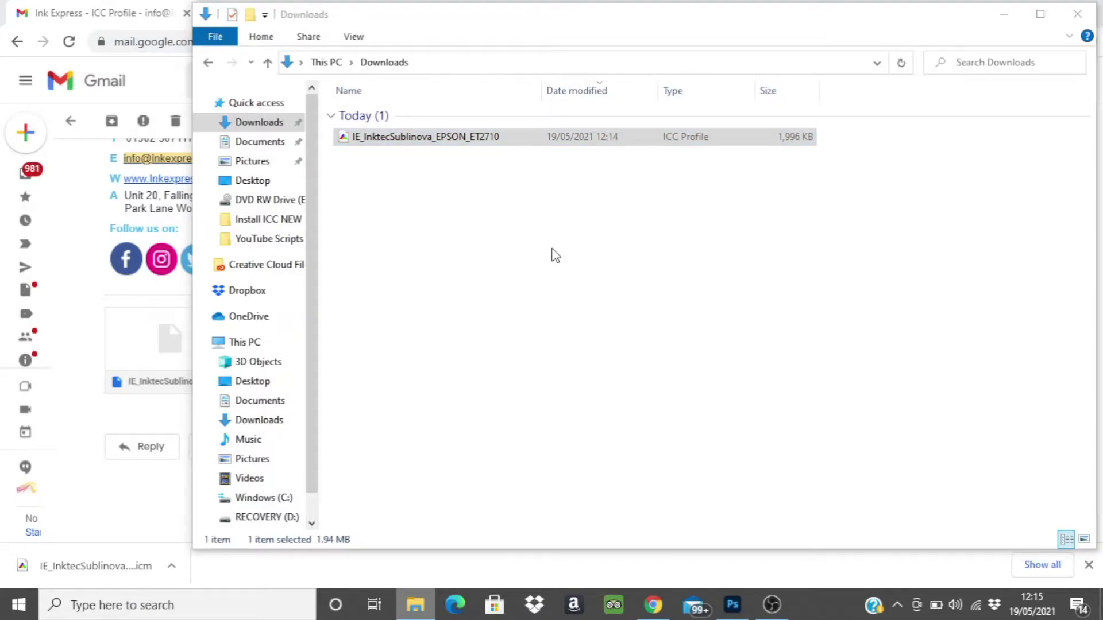
Step: Copy the downloaded ET2710 profile file
double_click(523, 139)
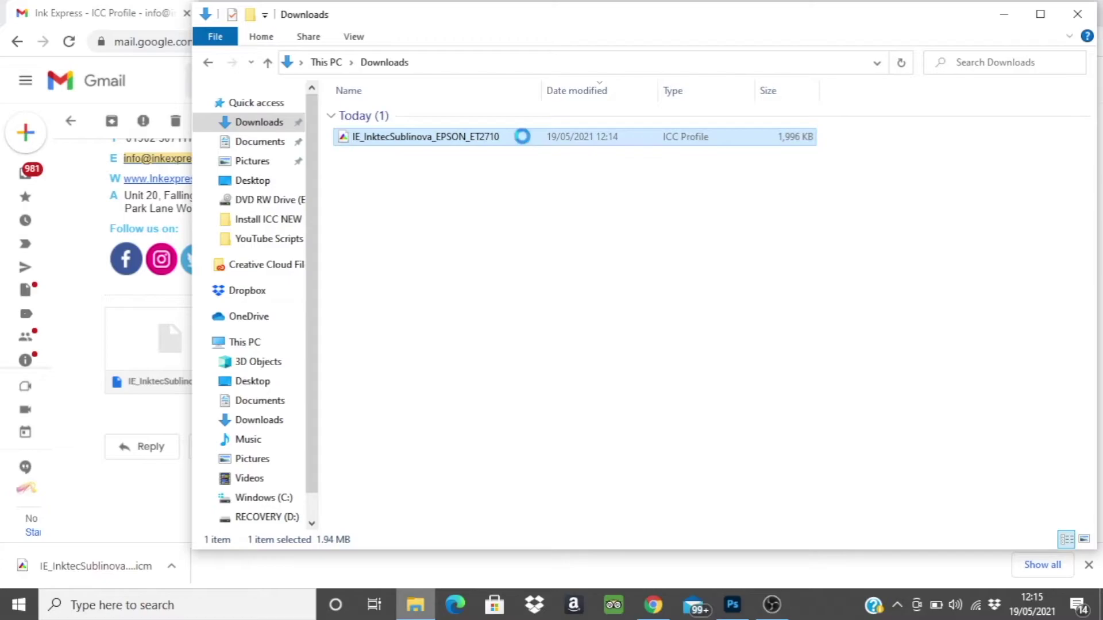
right_click(522, 136)
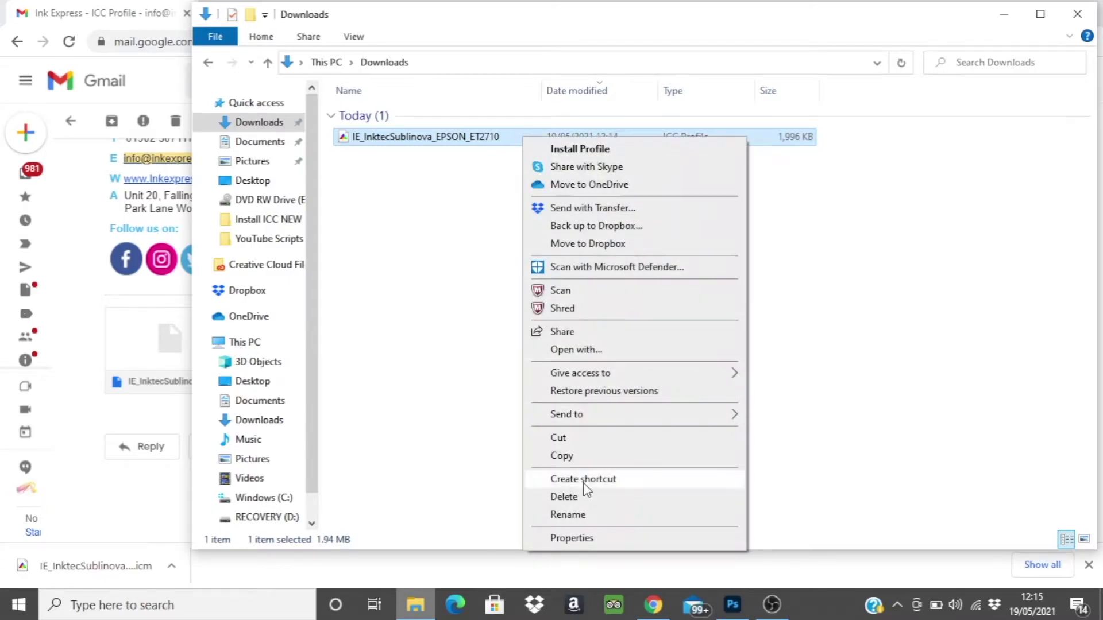
click(585, 455)
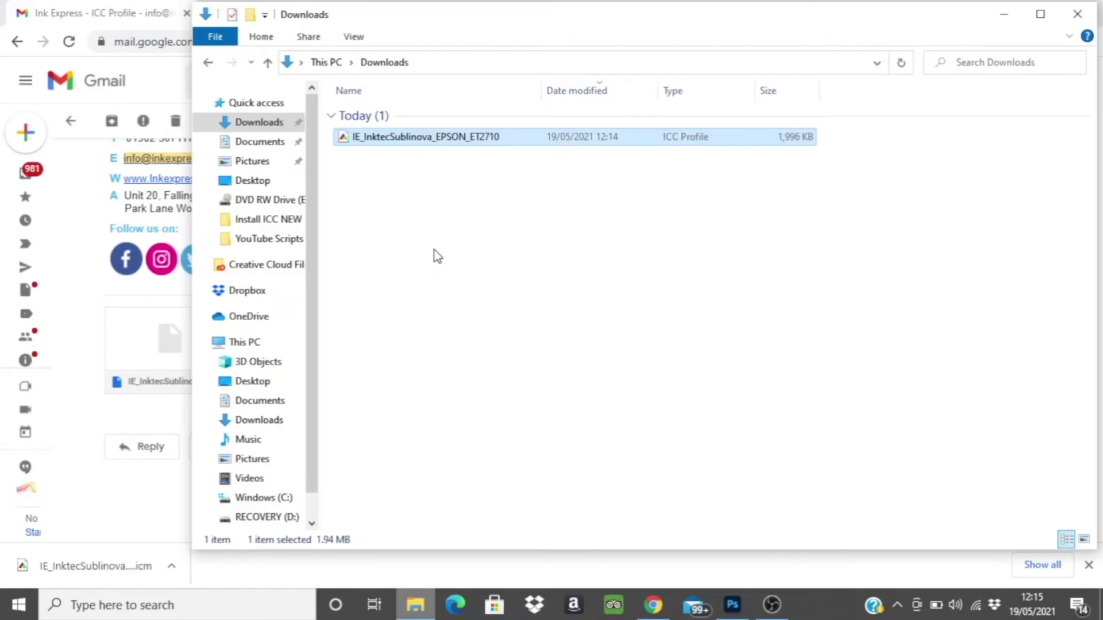
Step: Go to This PC > Windows (C:) > Windows and open System32 by searching 'system32'
click(273, 343)
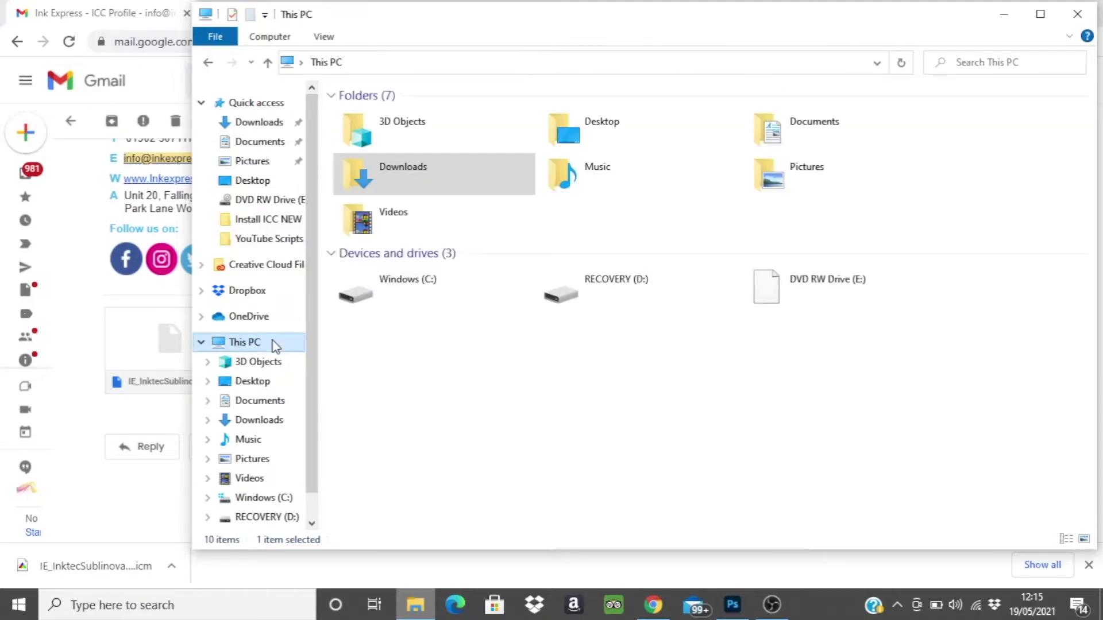
double_click(470, 285)
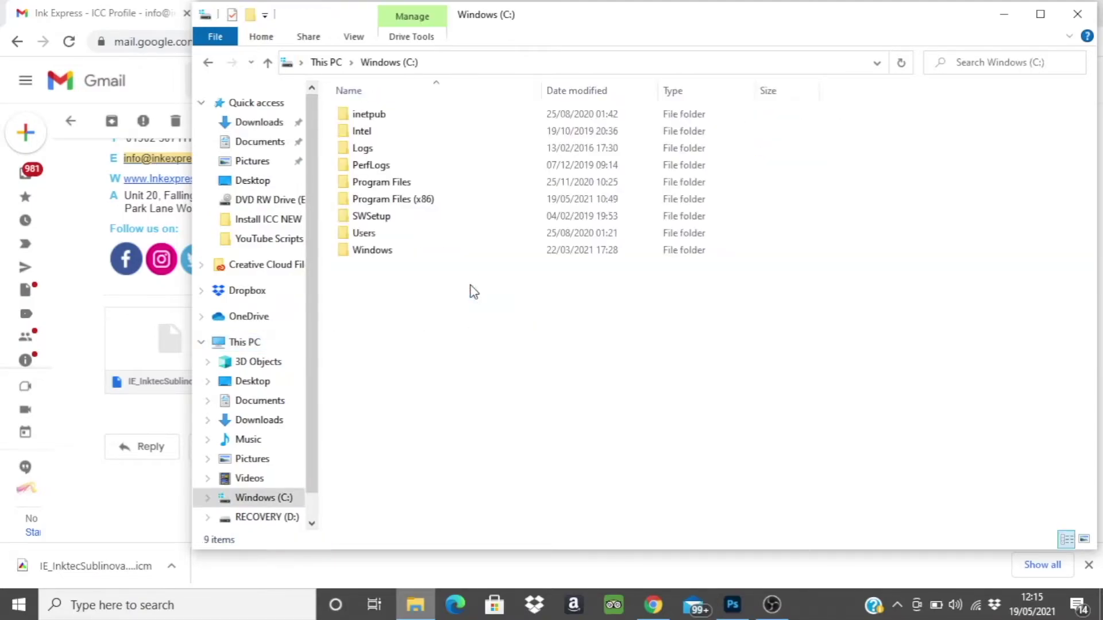
double_click(432, 253)
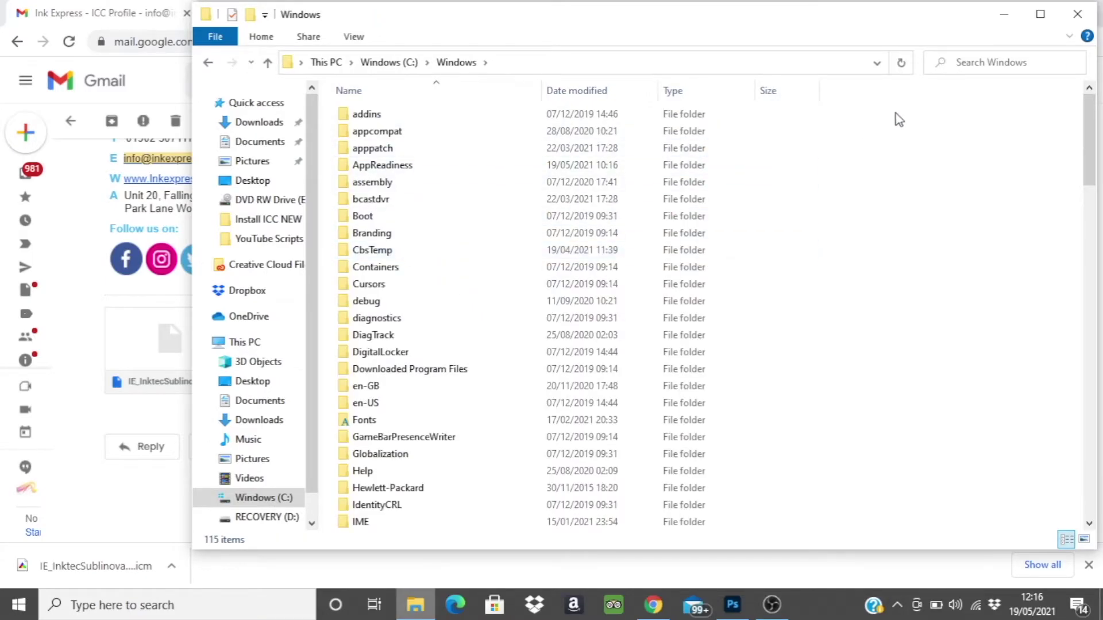
click(985, 62)
text(system32)
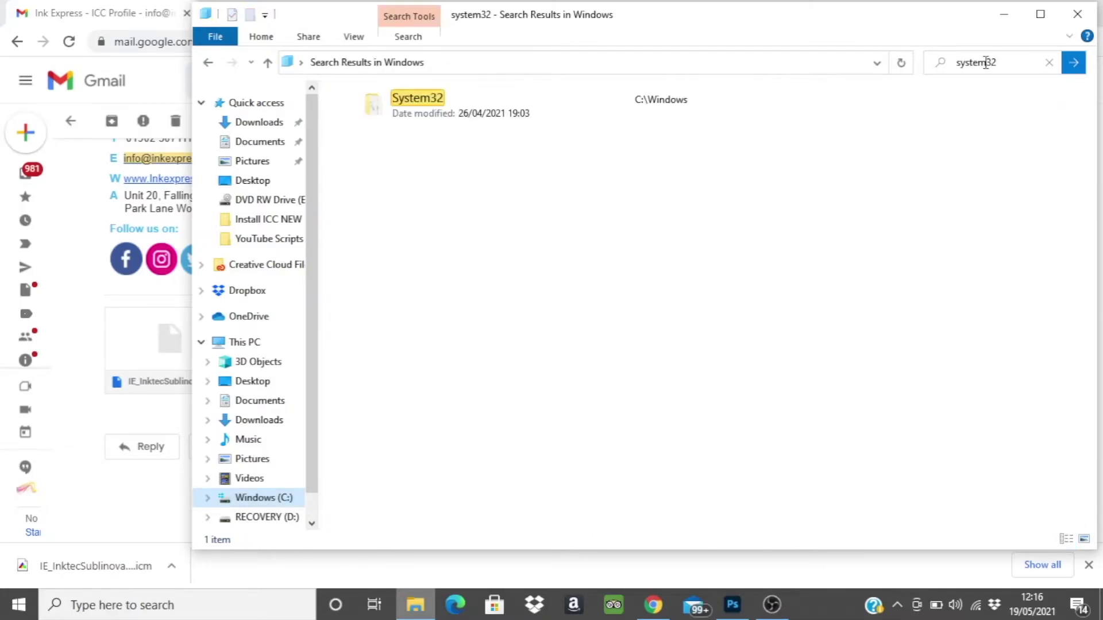
double_click(506, 105)
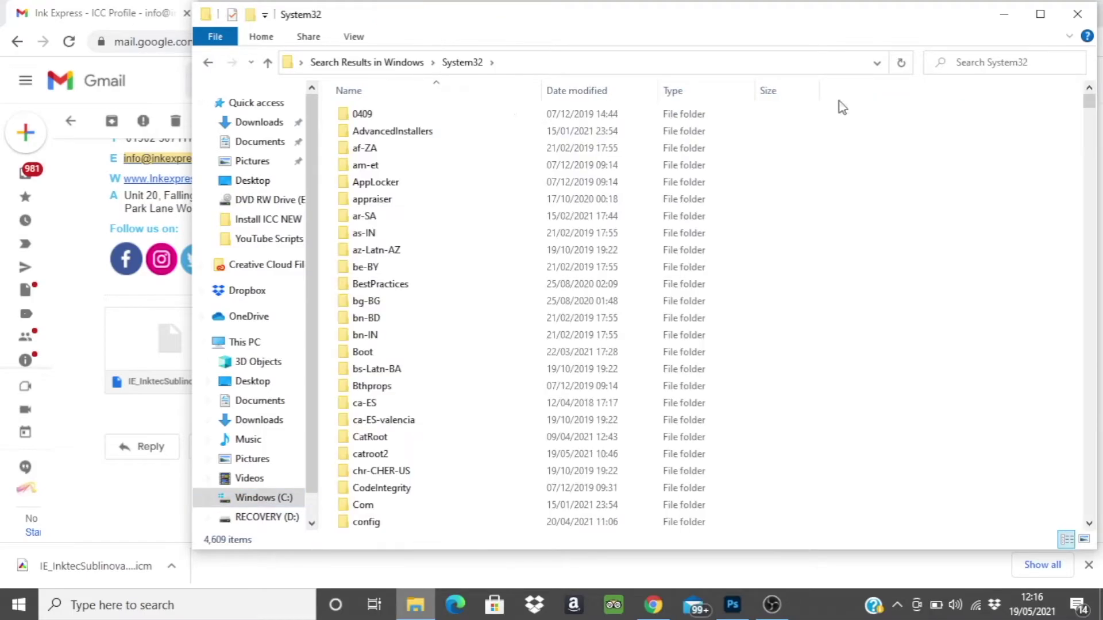
Step: Search 'spool' inside System32 and open spool\drivers
click(992, 62)
text(spool)
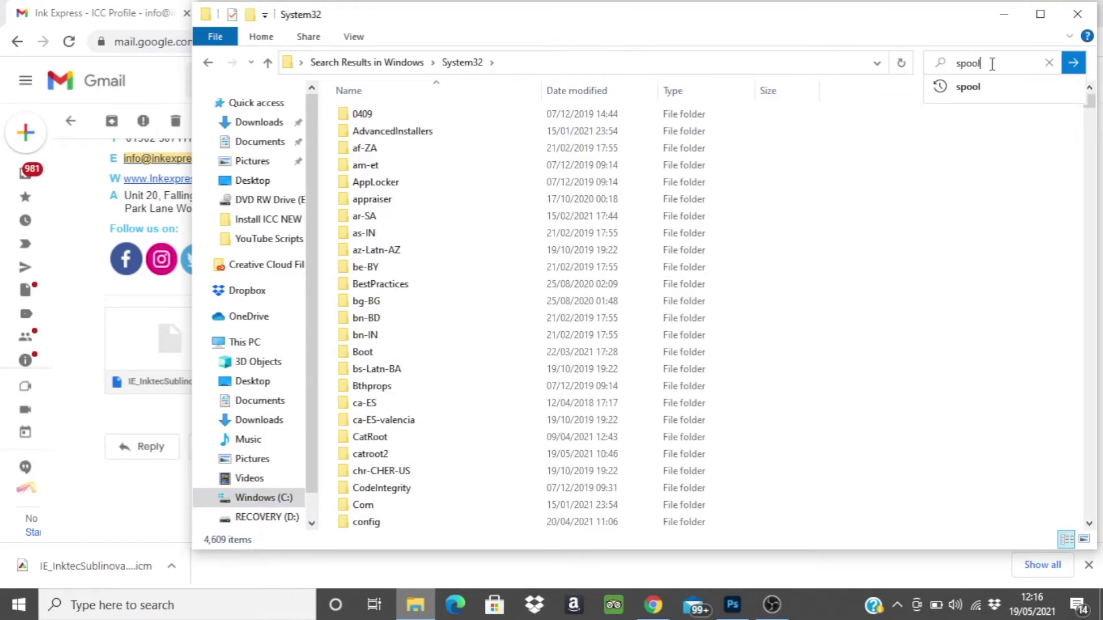
key(Return)
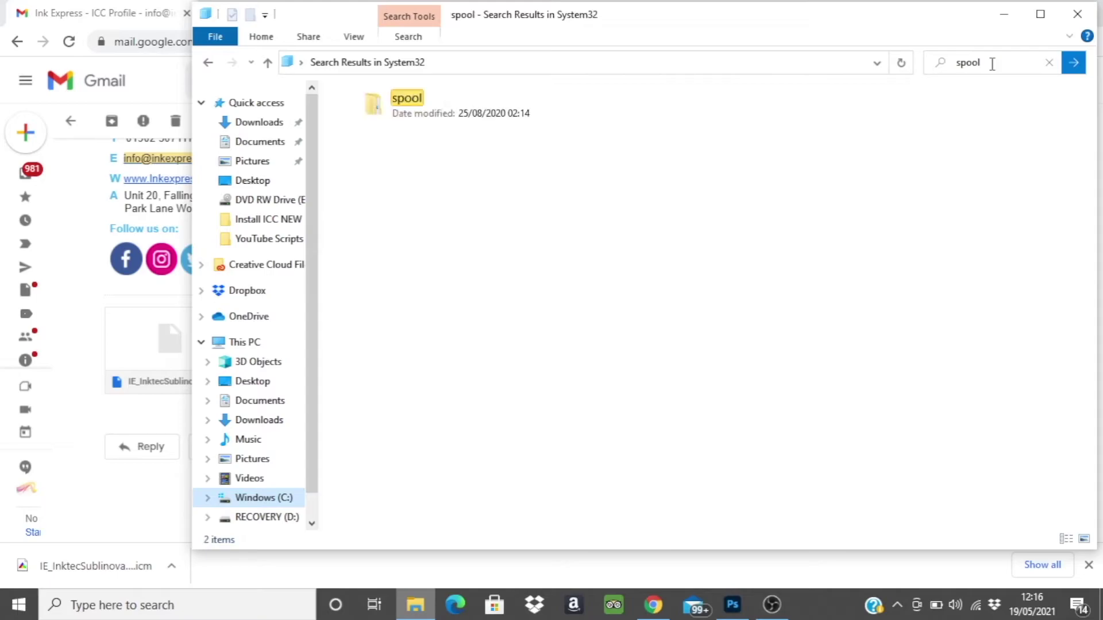
click(445, 110)
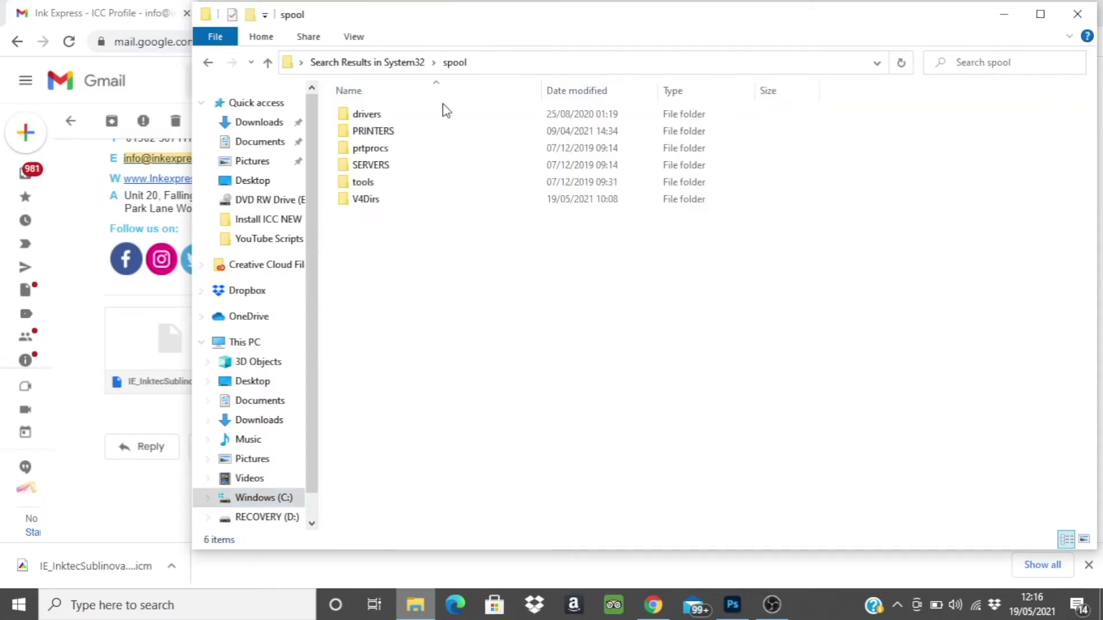
double_click(401, 118)
Step: Confirm the ET2710 profile is in the color folder, then close Explorer and minimize Gmail
double_click(404, 132)
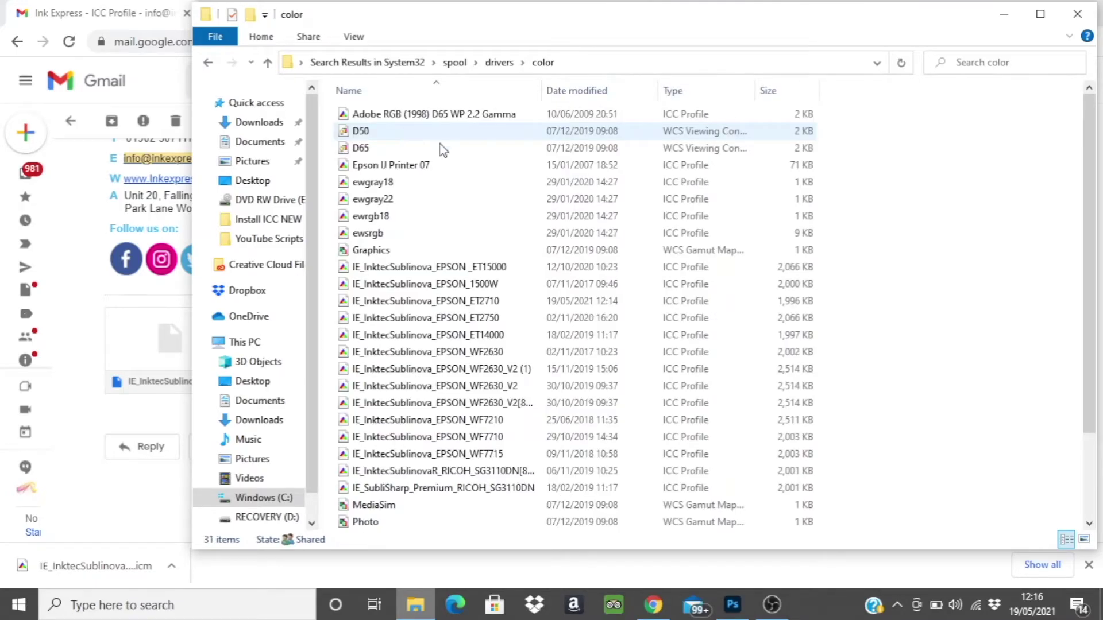
click(496, 301)
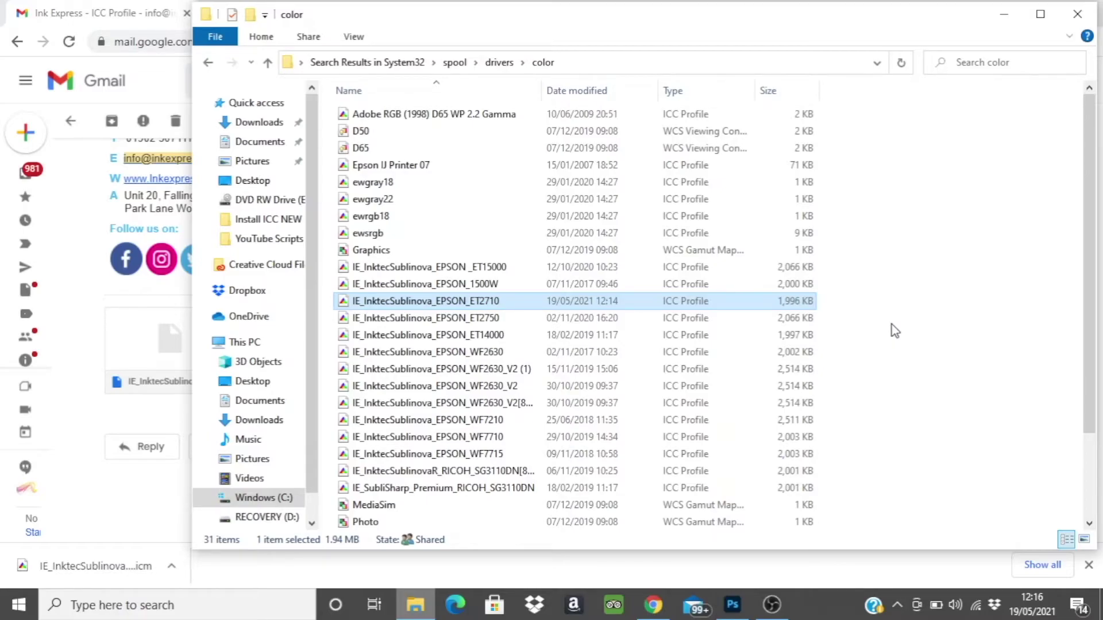
click(1078, 15)
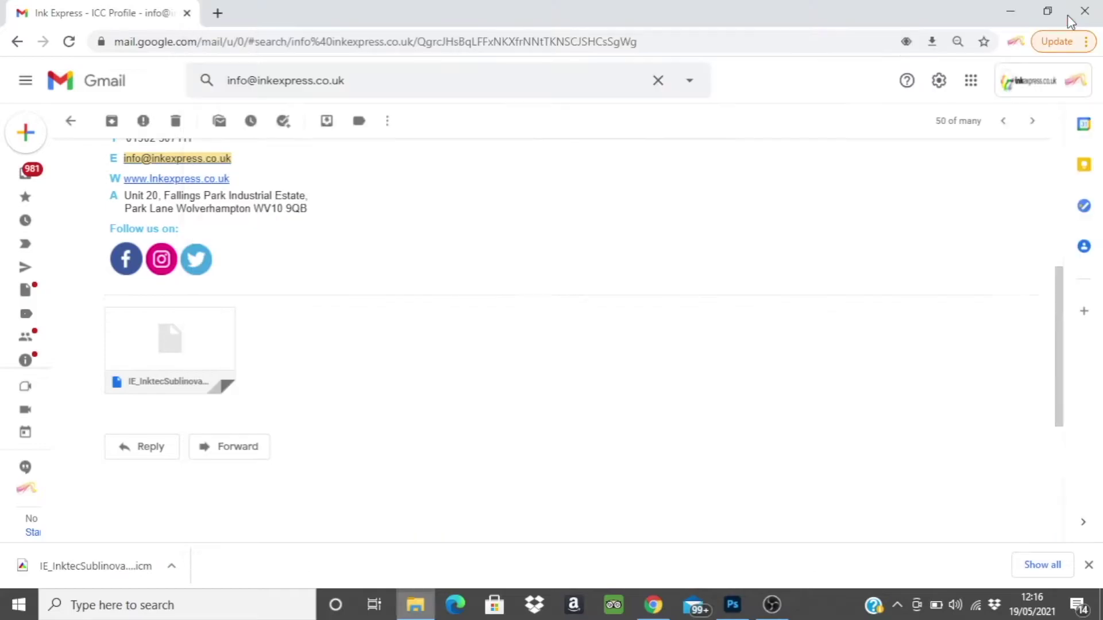
click(1010, 11)
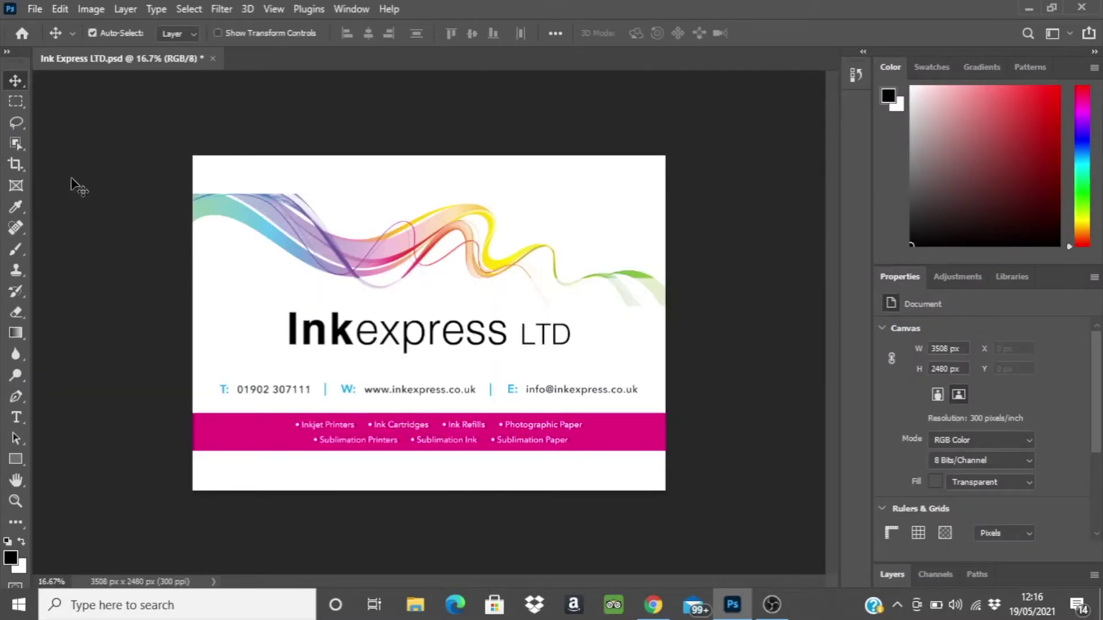
Step: Open the Print settings for Ink Express LTD.psd from the File menu
click(34, 9)
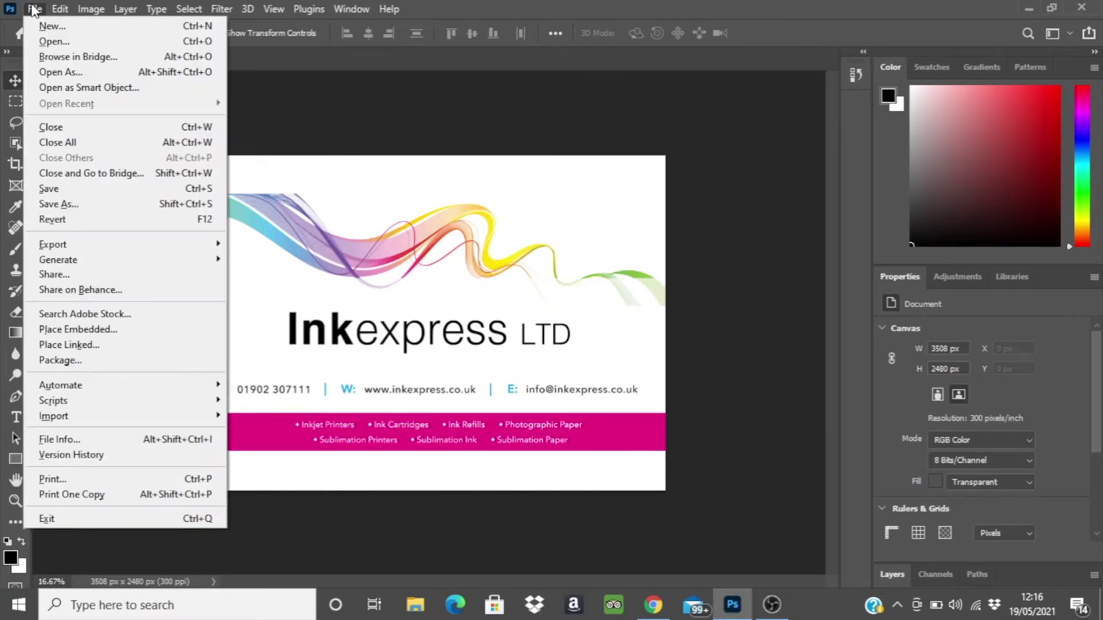
click(78, 475)
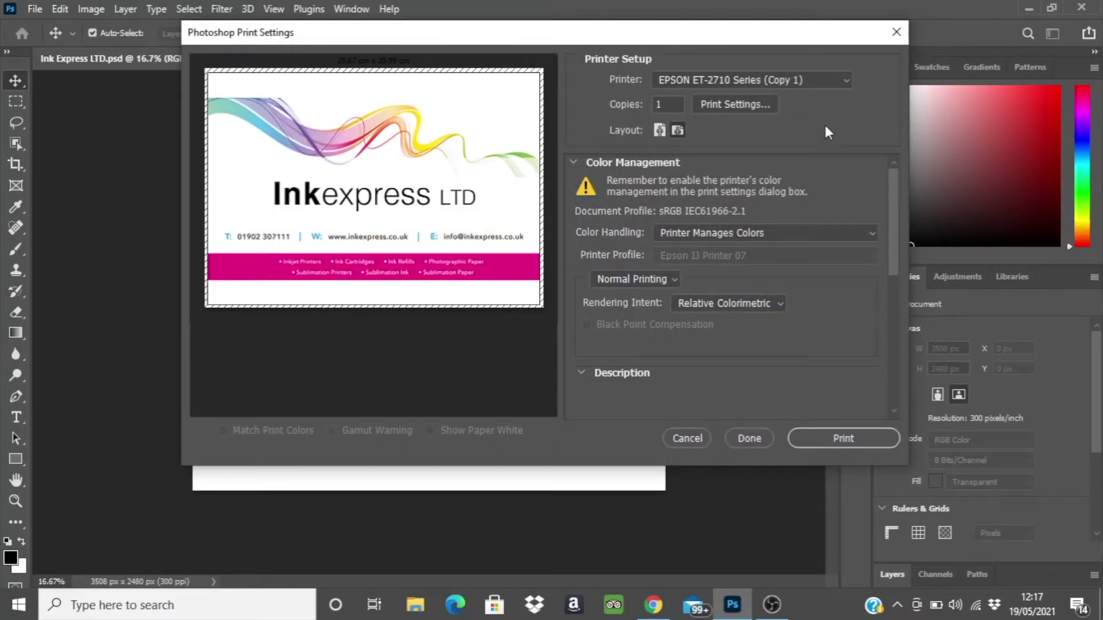
Step: Set Photoshop Manages Colors, profile IE_InktecSublinova_EPSON_ET2710.icm, and Relative Colorimetric rendering intent
click(791, 232)
click(781, 263)
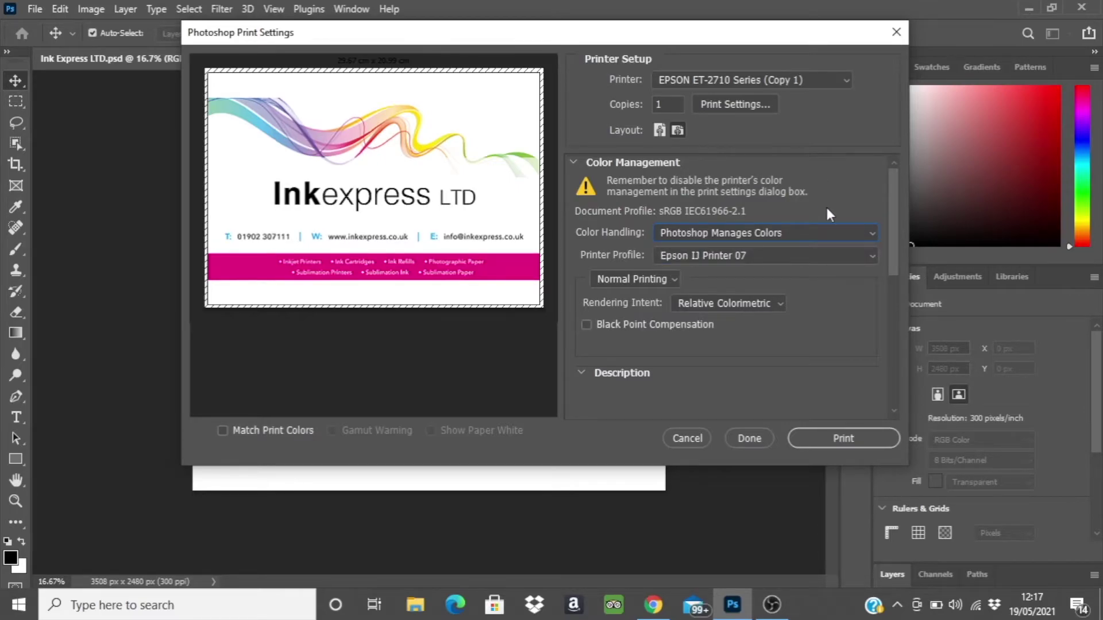
click(797, 261)
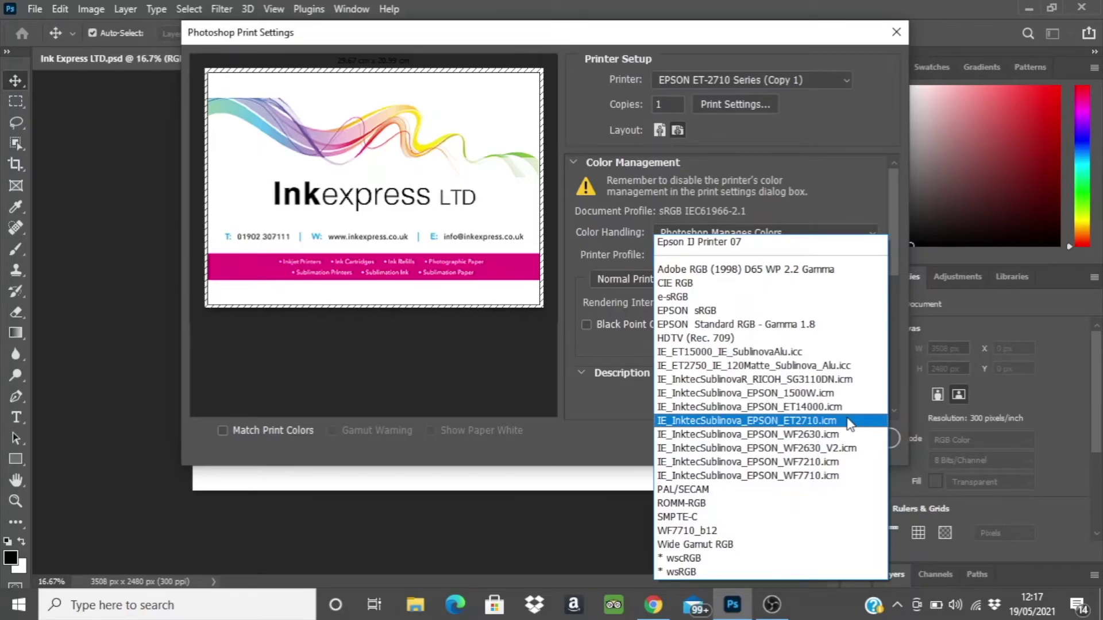
click(804, 421)
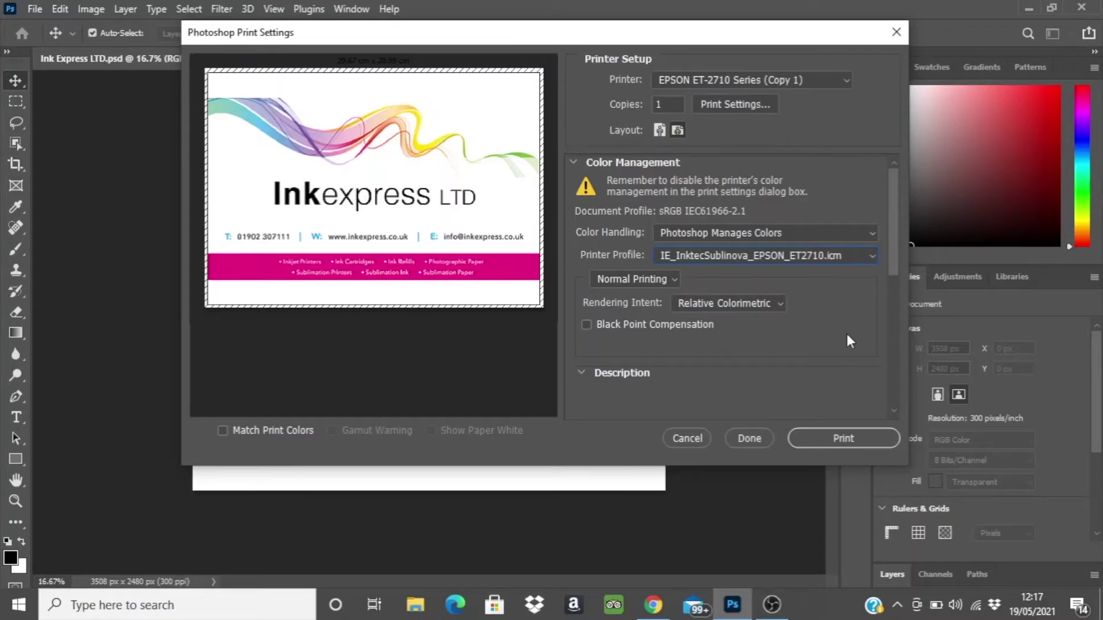
click(779, 303)
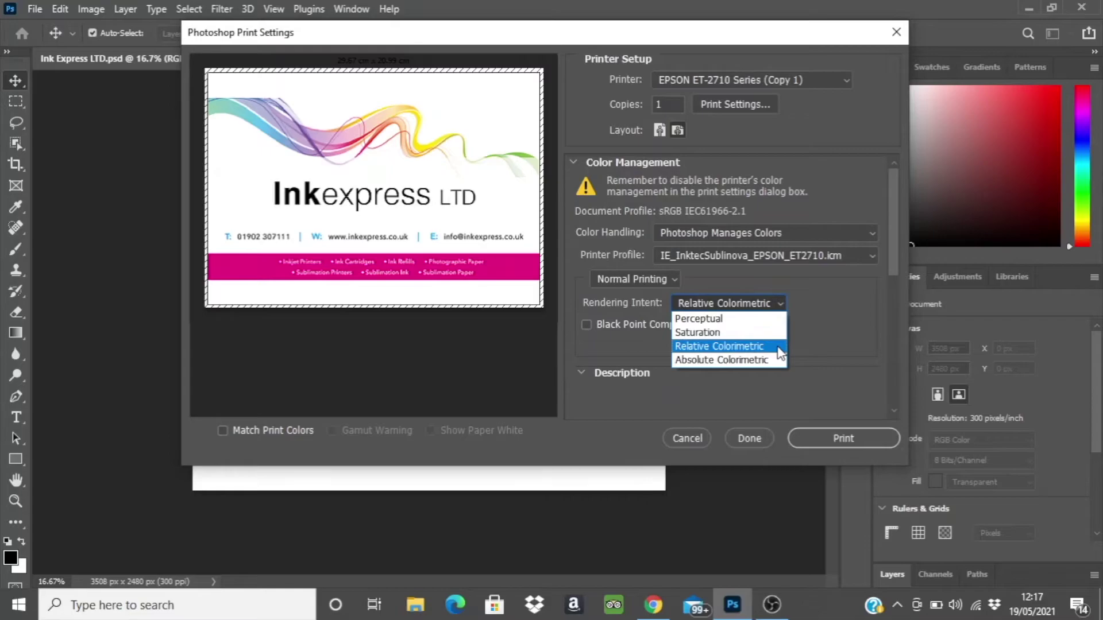
click(778, 347)
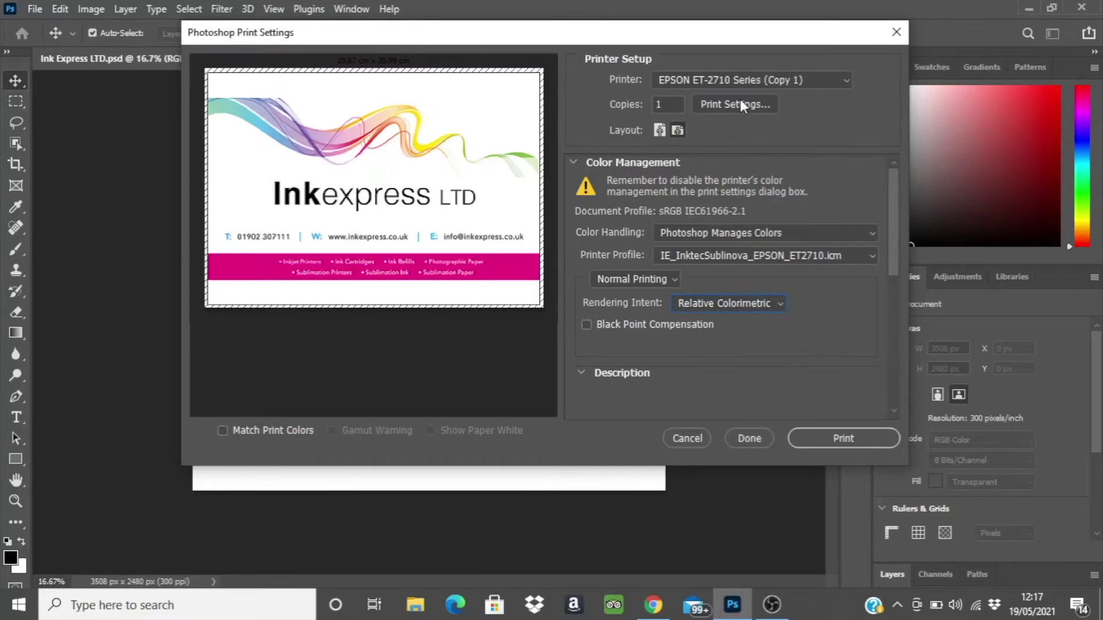
click(770, 107)
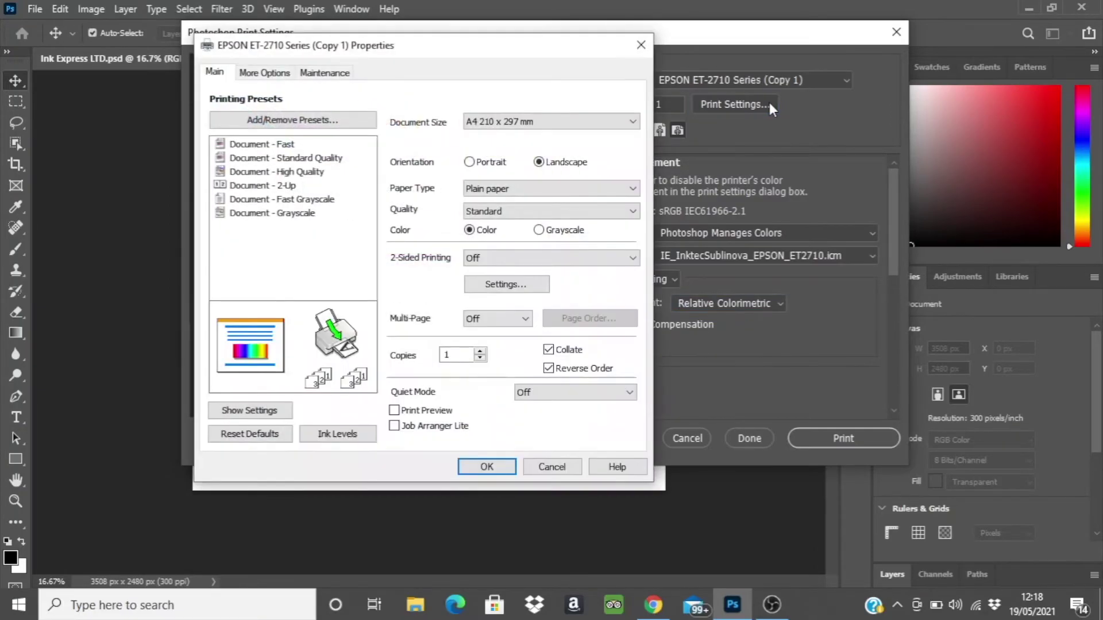
Step: Set the Epson driver's paper type to Epson Matte and quality to High
click(523, 188)
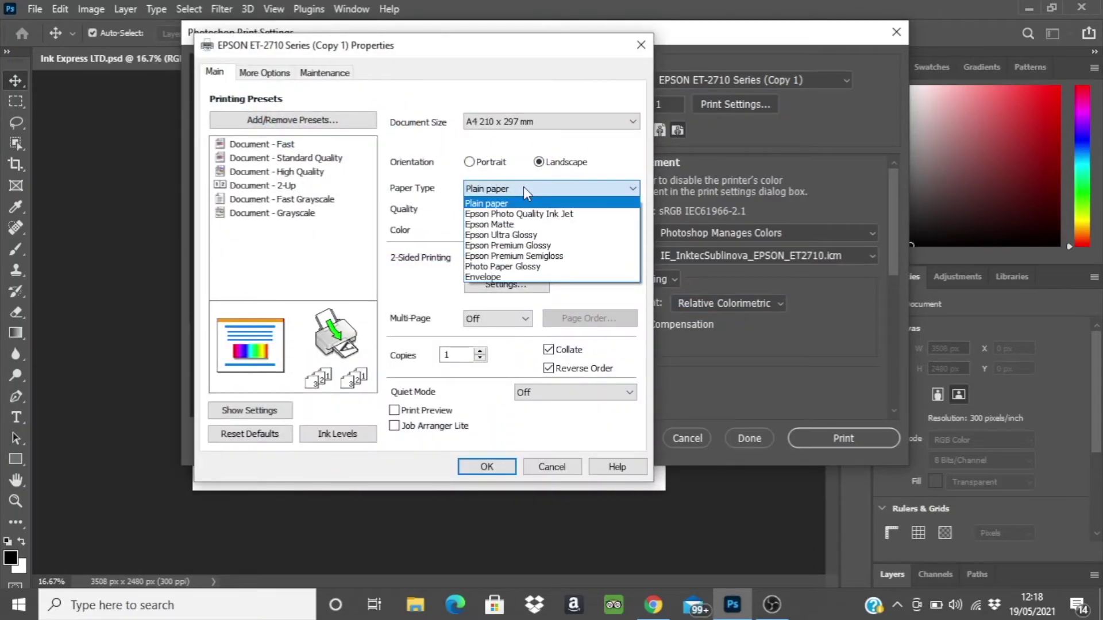
click(522, 224)
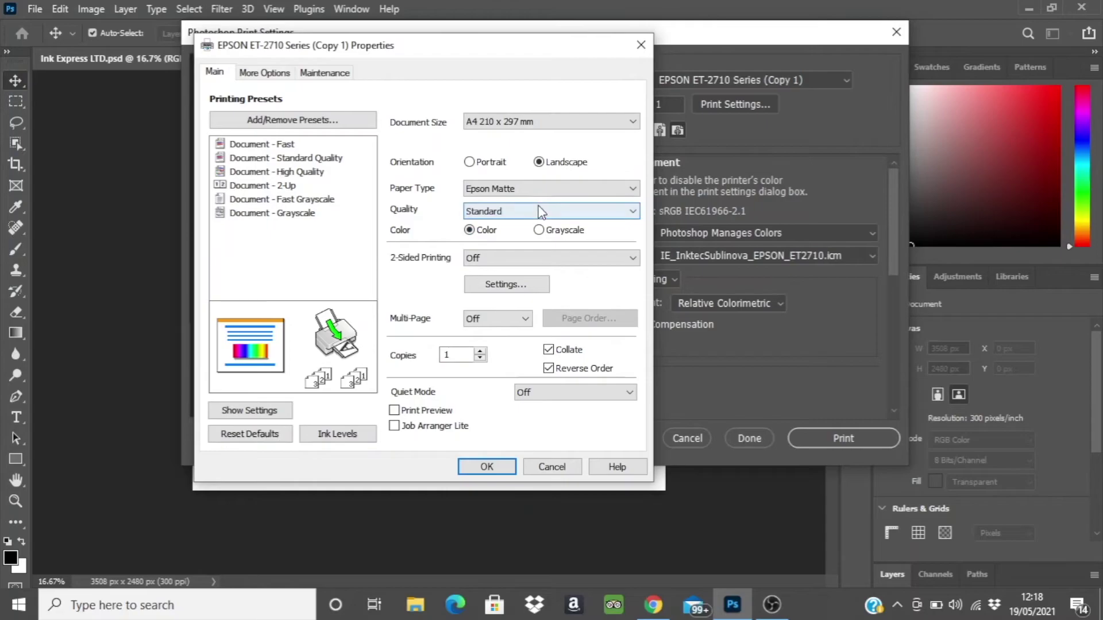
click(538, 208)
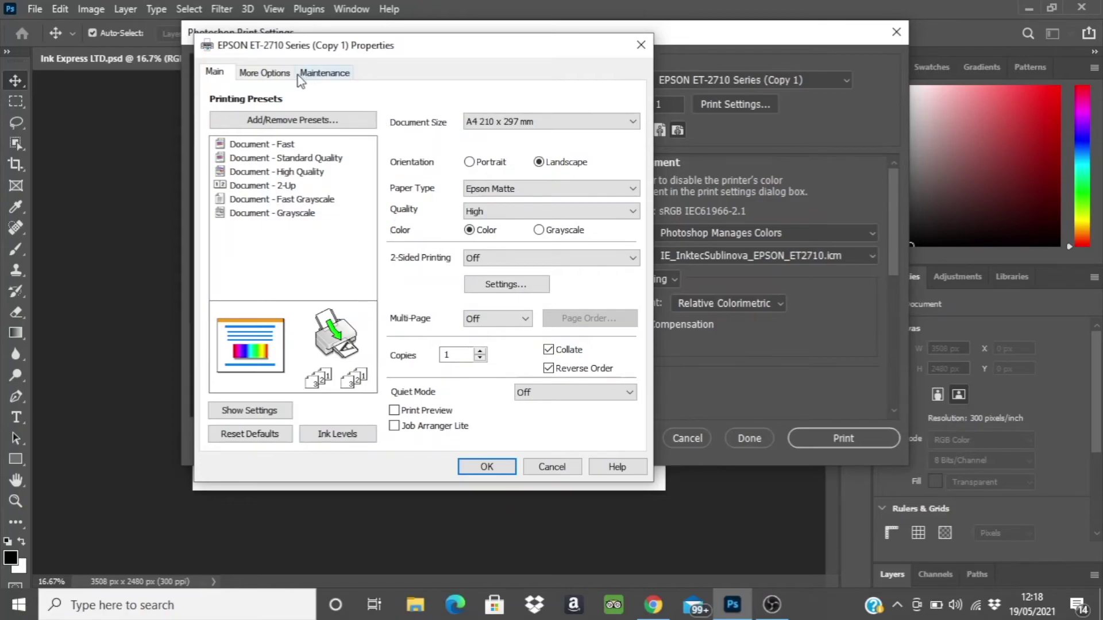
click(281, 75)
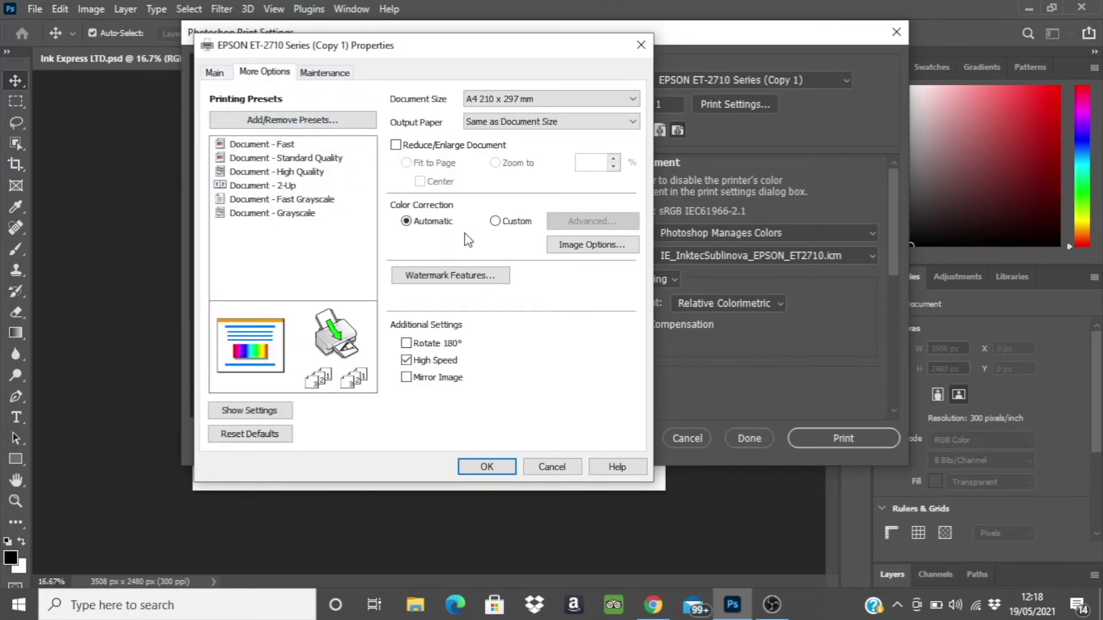
Step: Set Epson colour correction to Custom with No Color Adjustment, enable Mirror Image, and confirm
click(494, 221)
click(590, 226)
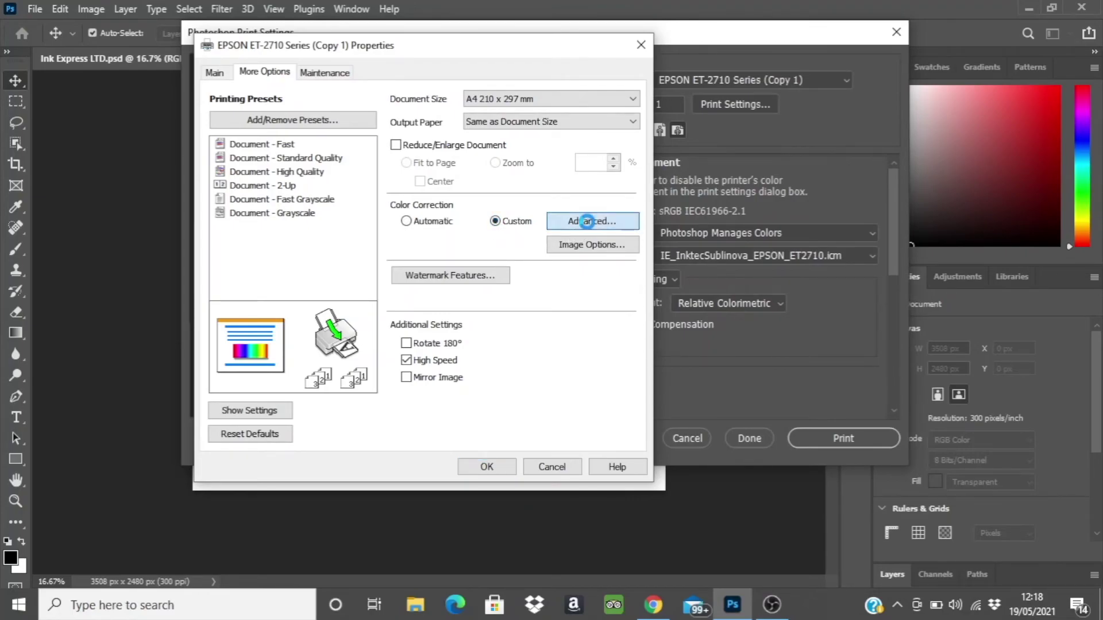
click(260, 162)
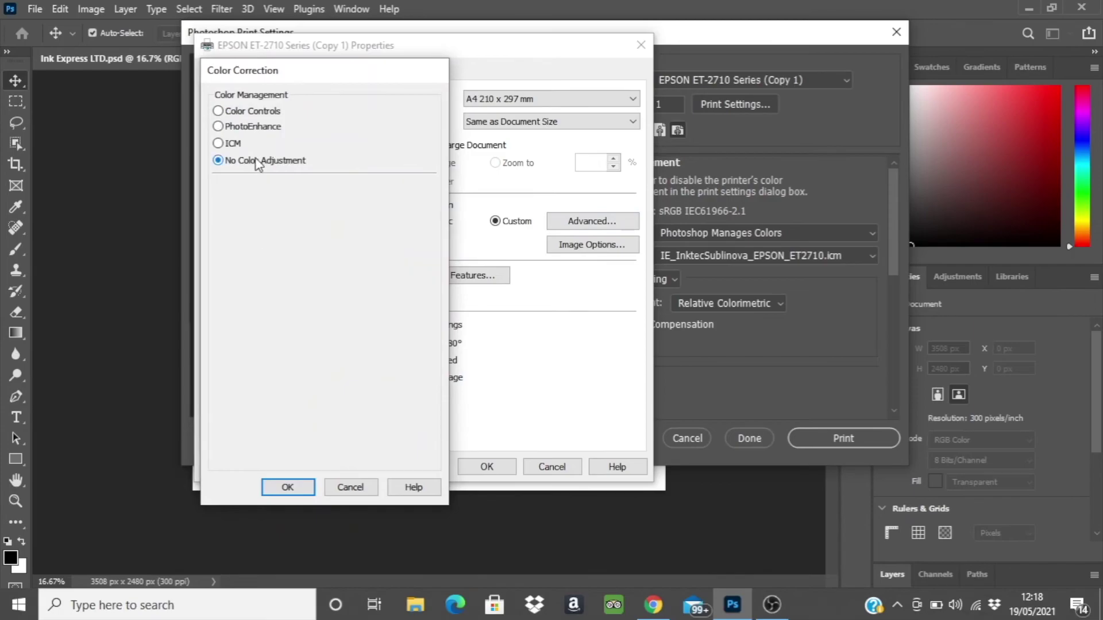
click(288, 487)
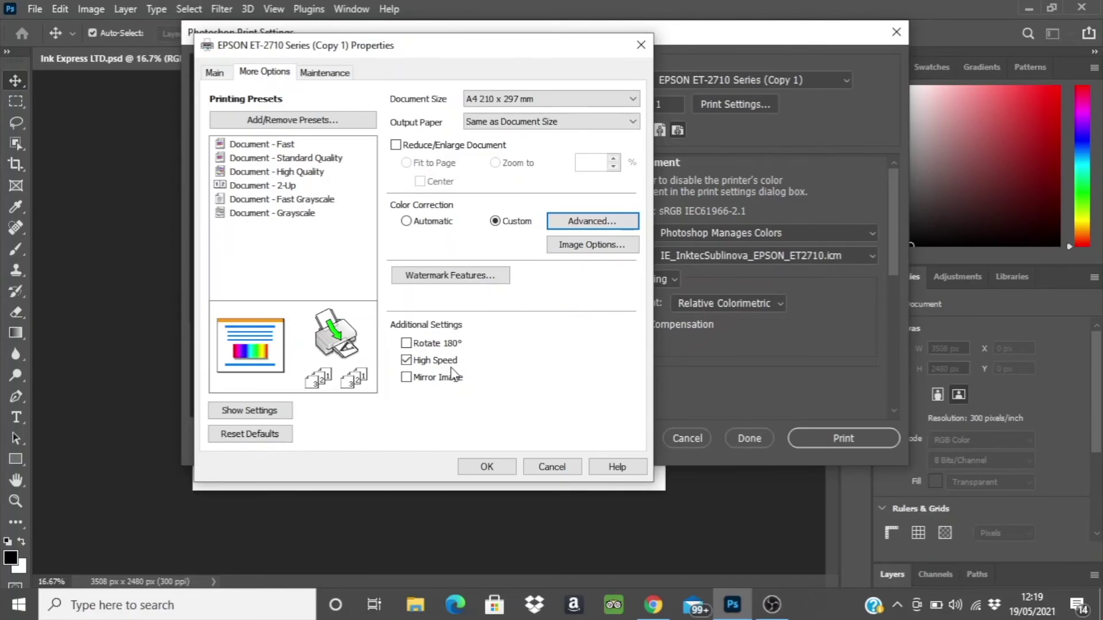
click(406, 378)
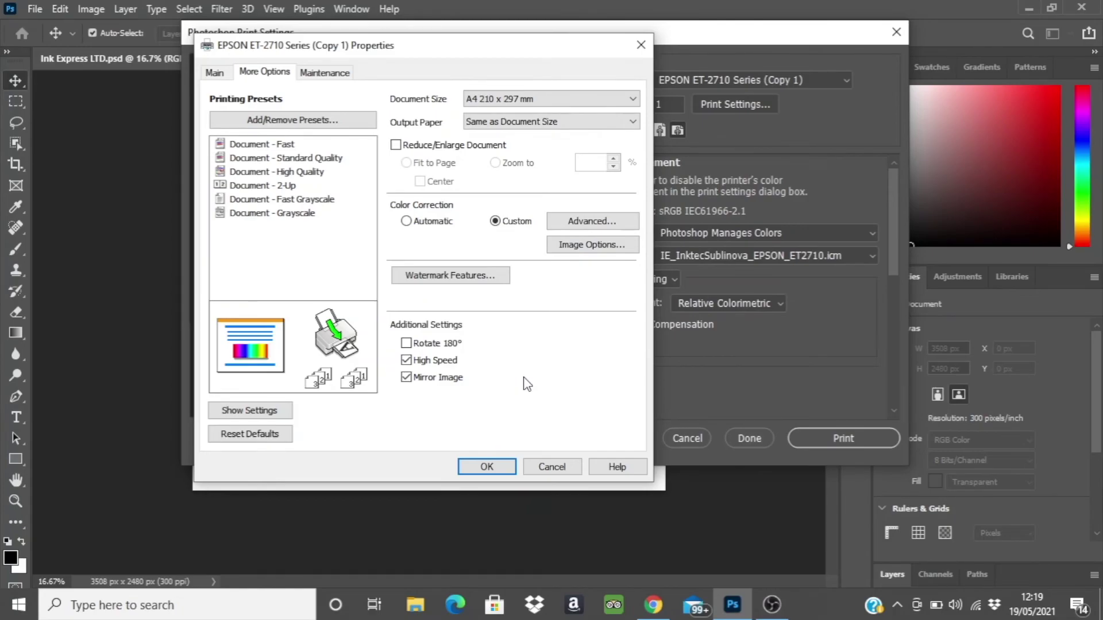
click(495, 467)
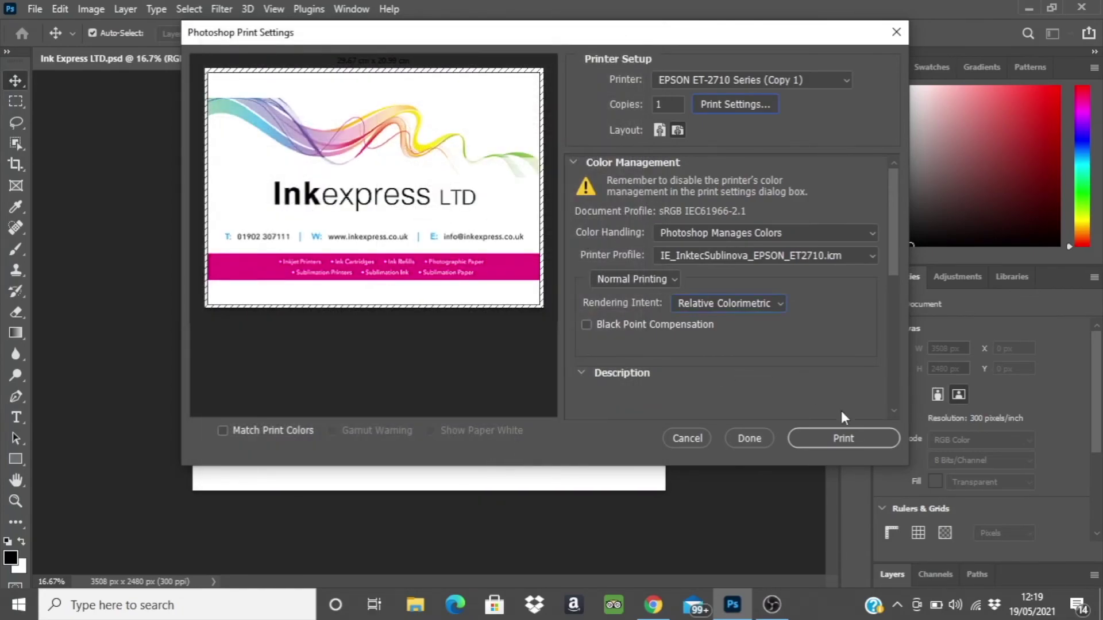